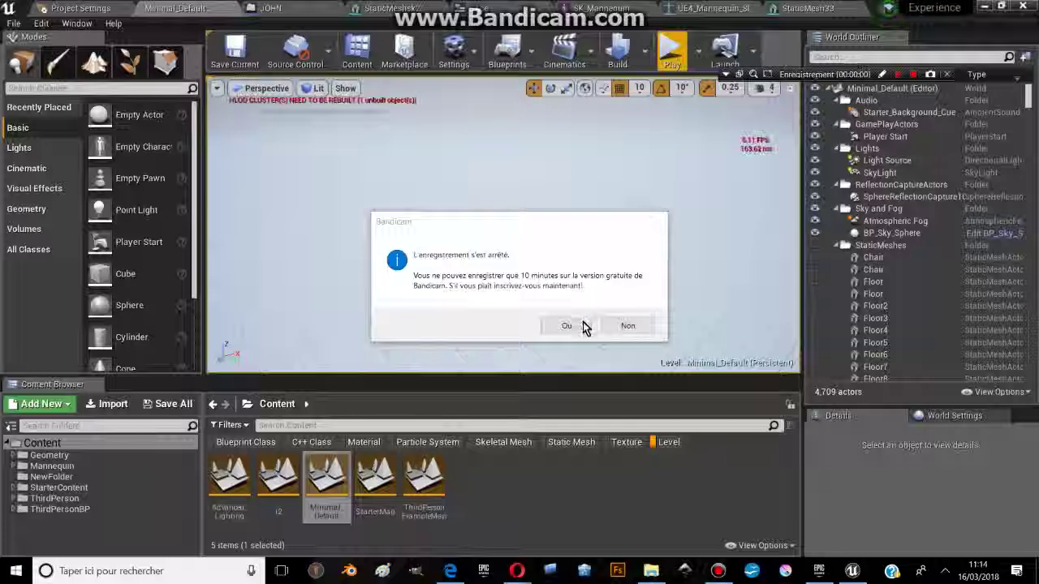
Enlarge the viewport over the Content Browser and turn the camera toward the cloudy sky
left_click(621, 327)
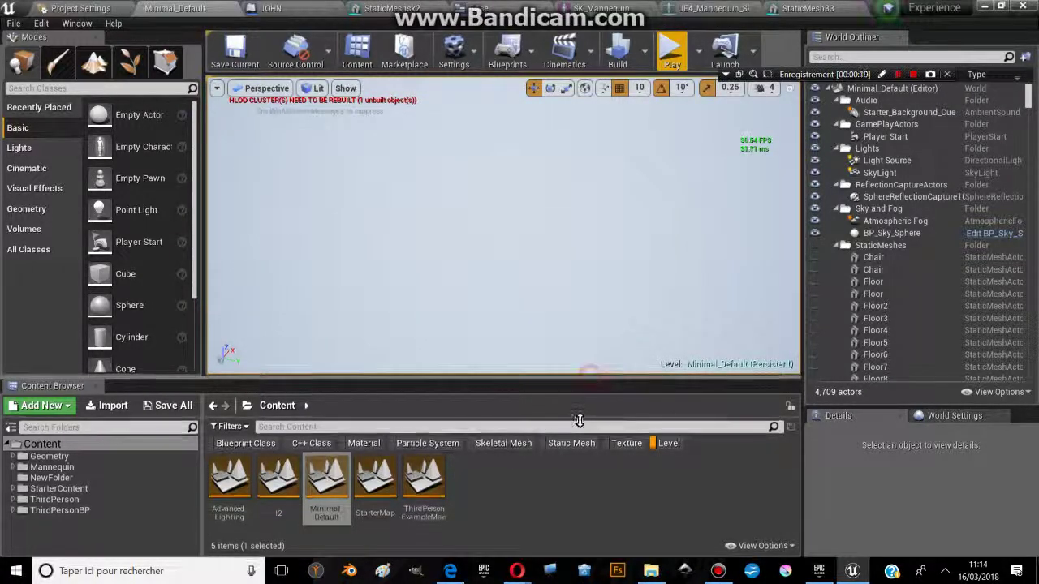
left_click_drag(591, 375, 573, 450)
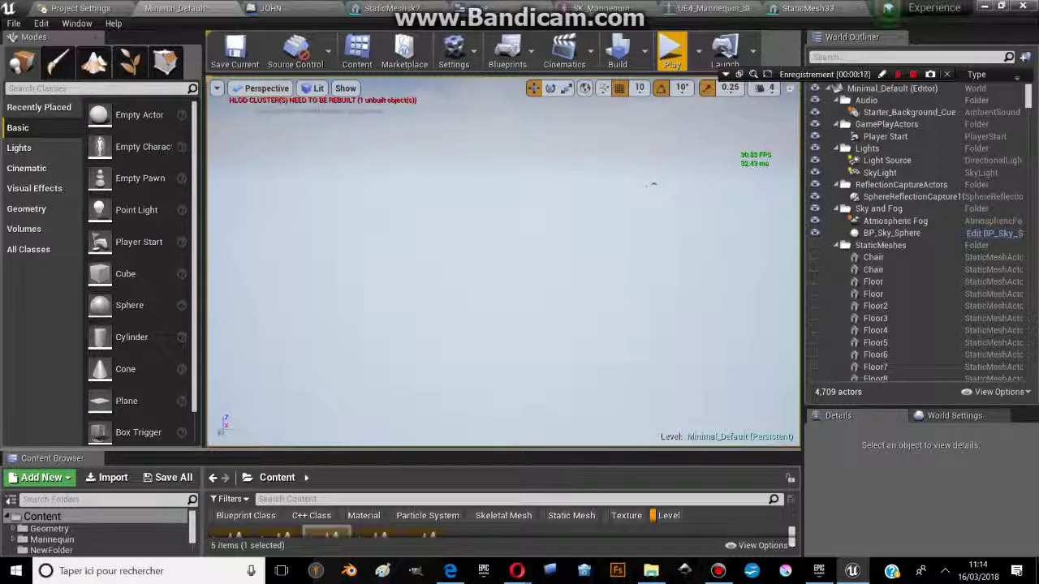
mouse_move(657, 177)
left_mouse_down()
mouse_move(578, 290)
mouse_move(595, 243)
mouse_move(569, 211)
left_mouse_up()
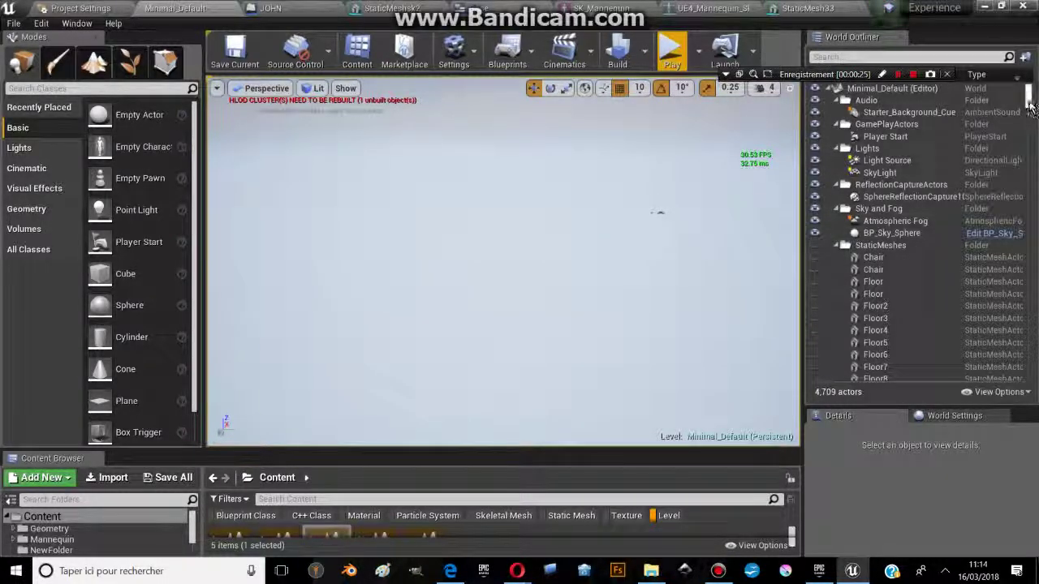
mouse_move(1029, 103)
left_mouse_down()
mouse_move(1019, 329)
mouse_move(1028, 369)
left_mouse_up()
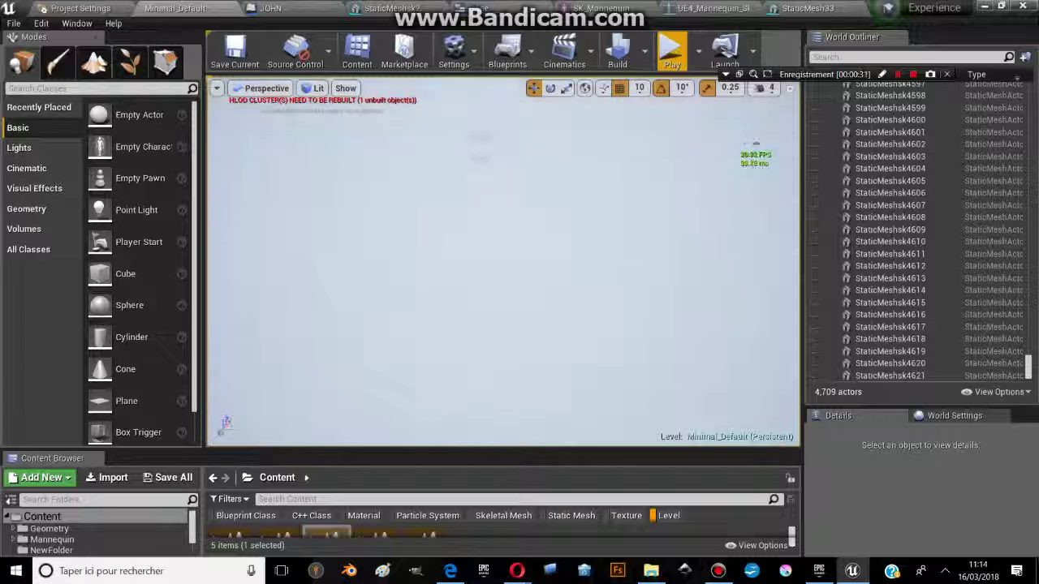
right_click_drag(470, 127, 520, 129)
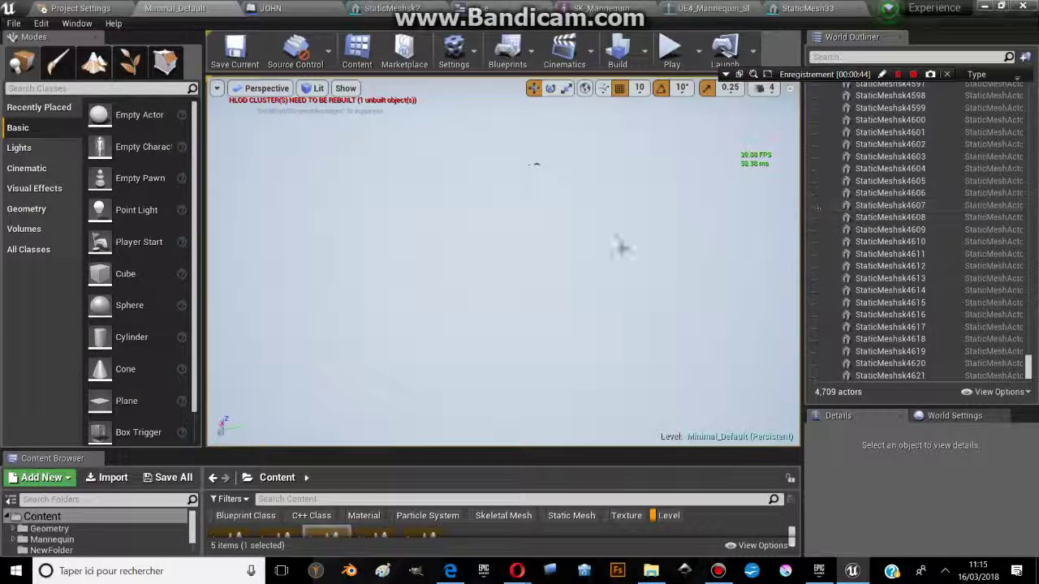
Select mannequins StaticMeshsk4604 through StaticMeshsk4612 and toggle their visibility off and on
left_click(893, 168)
left_click(892, 265, "shift")
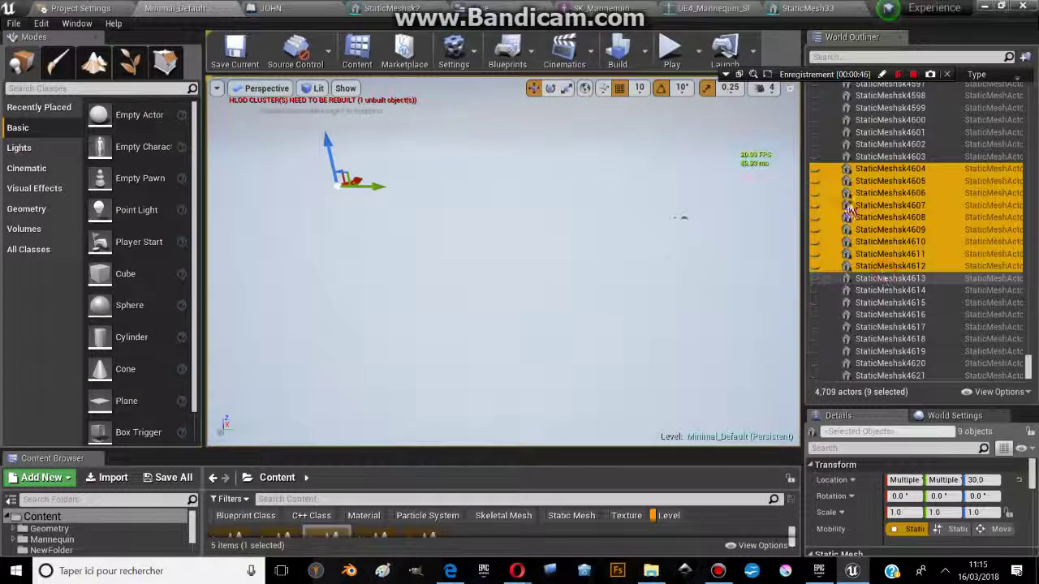
left_click(815, 174)
right_click_drag(473, 175, 473, 174)
left_click(816, 171)
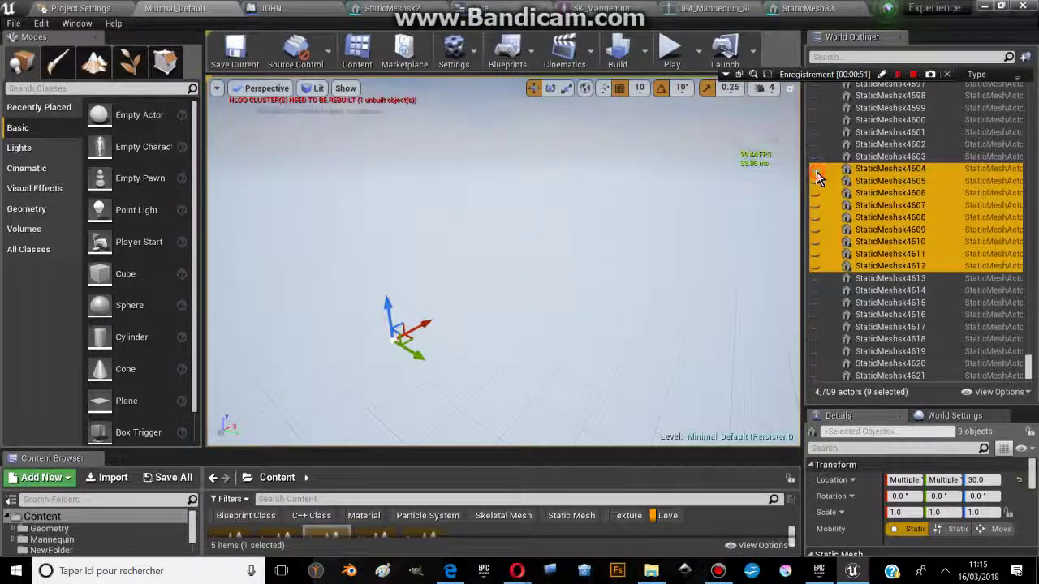
left_click(817, 174)
Leave the nine mannequins hidden, then select StaticMeshsk4604 alone and orbit the view
left_click(816, 173)
left_click(816, 173)
left_click(815, 173)
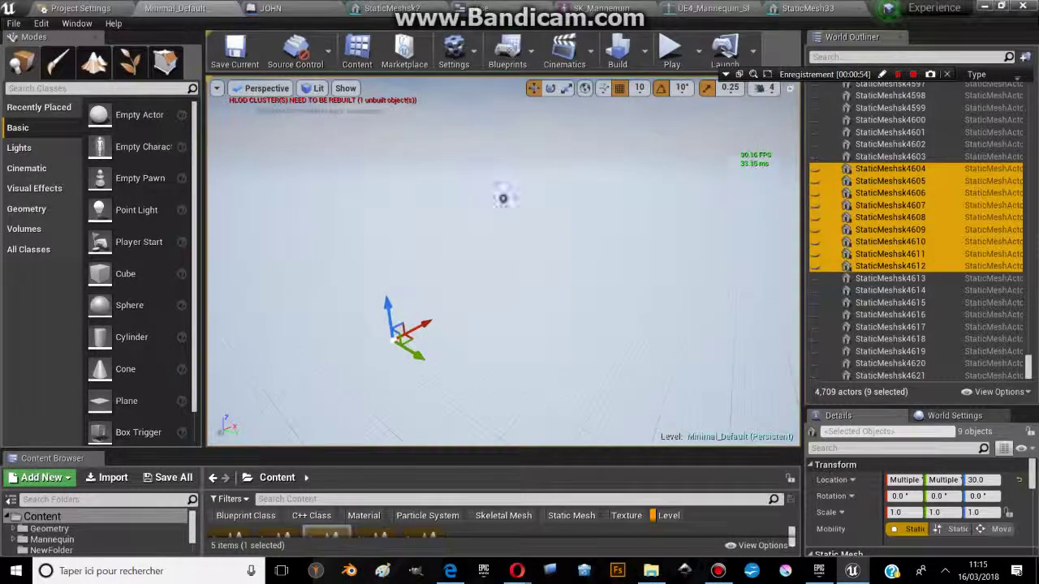
right_click_drag(503, 198, 504, 197)
left_click(868, 168)
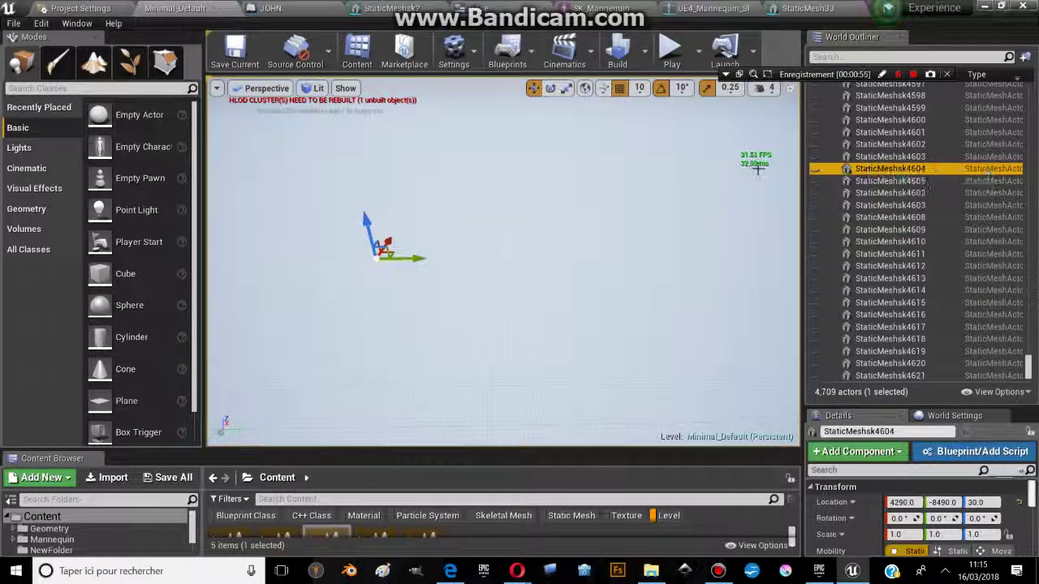
right_click_drag(512, 174, 512, 174)
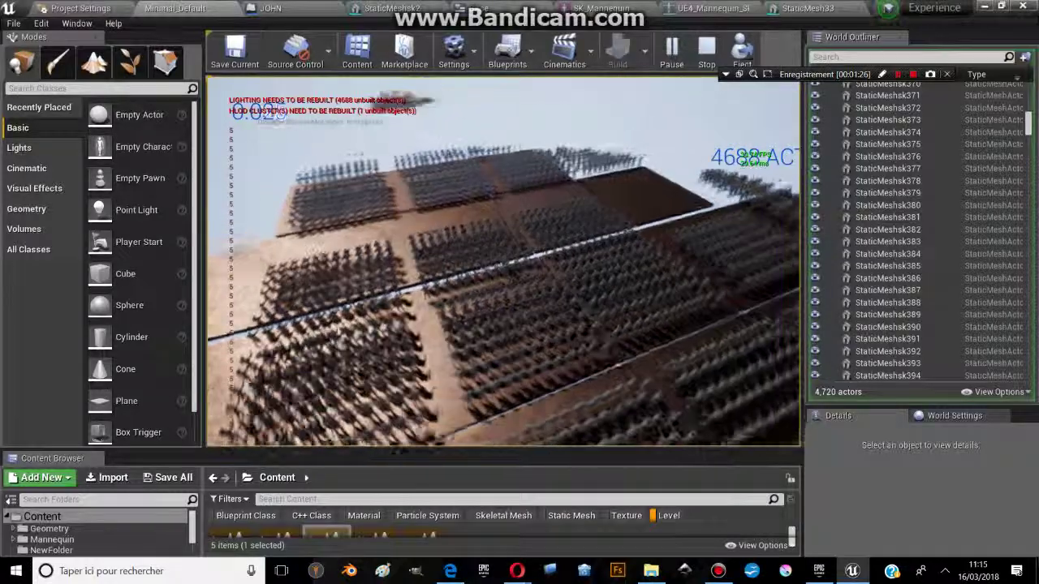
Stop the play session with Esc and scroll the World Outliner back to the top
key("Escape")
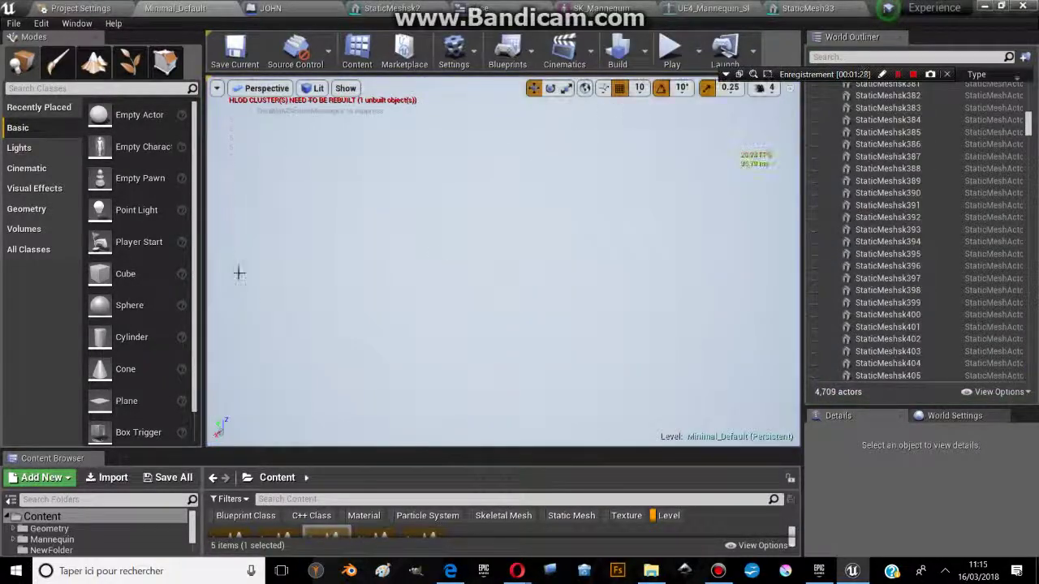
left_click_drag(1029, 122, 1029, 140)
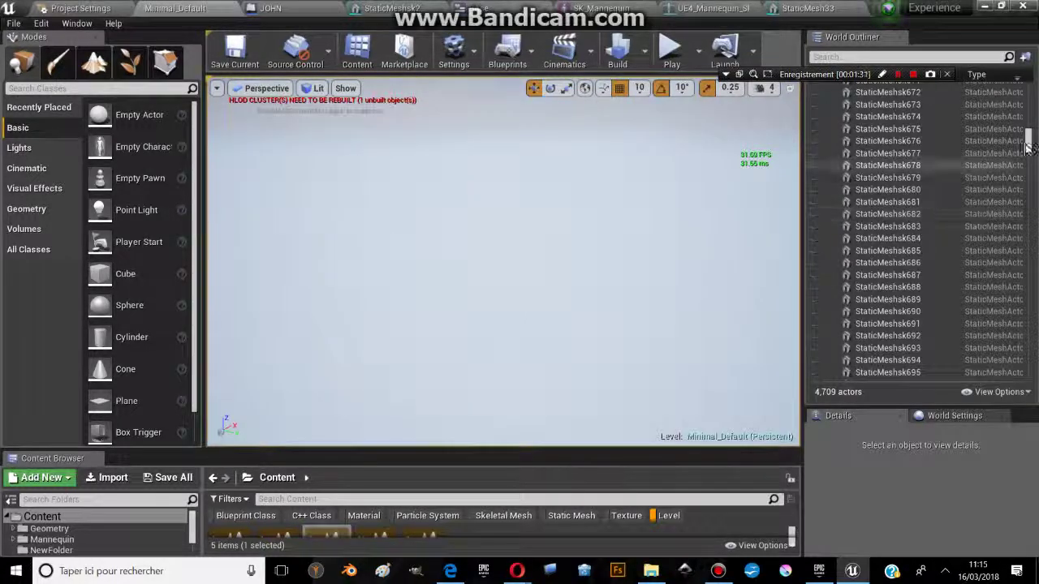
left_click_drag(1029, 126, 1020, 87)
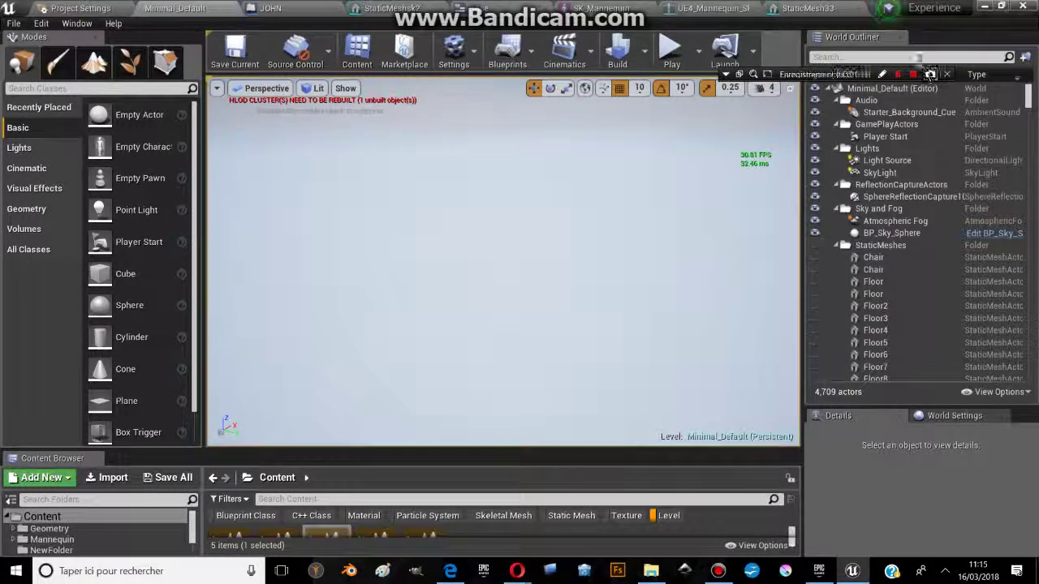
Filter the outliner for 'cull', focus the CullDistanceVolume, and review its entries (size 2, distance 500)
left_click(917, 57)
type("cull")
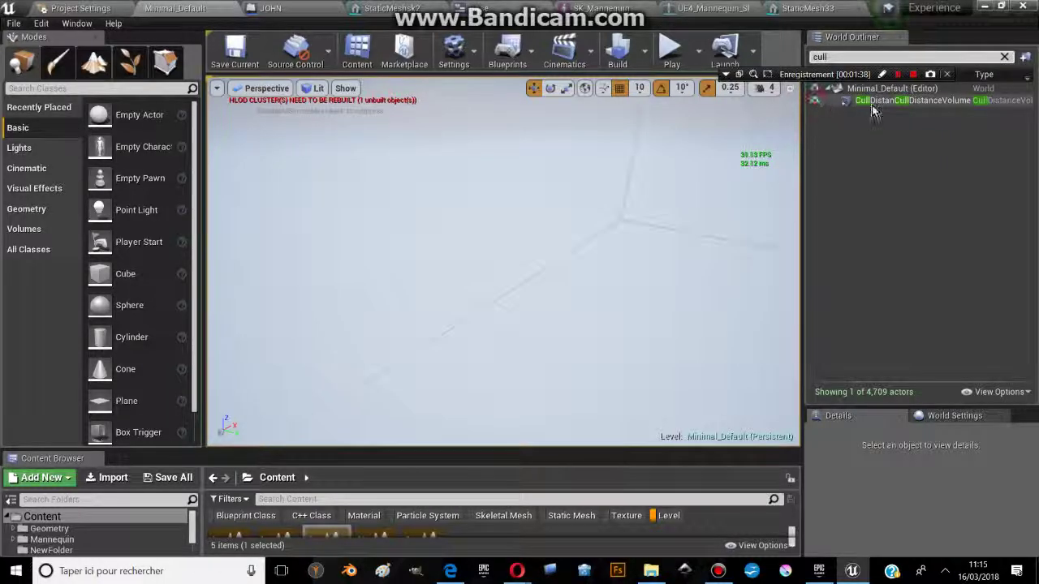
double_click(880, 105)
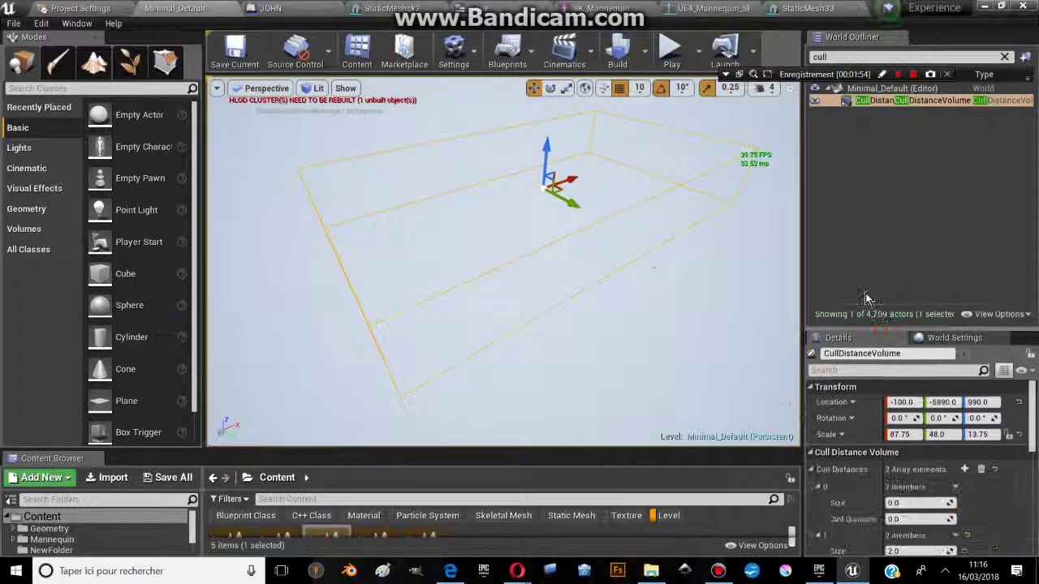
left_click_drag(887, 410, 888, 221)
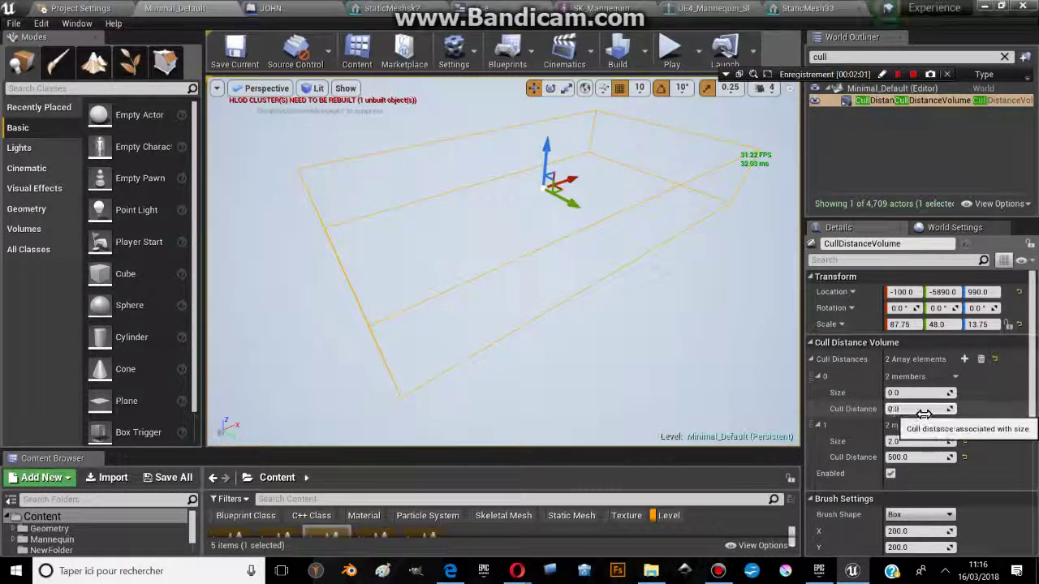
mouse_move(907, 438)
left_mouse_down()
mouse_move(934, 438)
mouse_move(896, 438)
left_mouse_up()
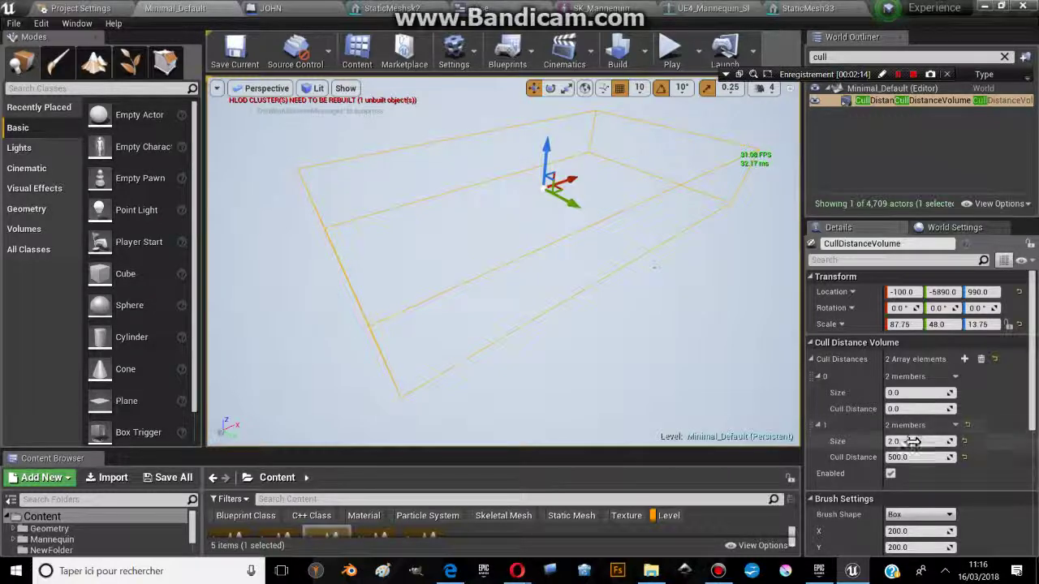
Inspect StaticMesh33's 2 LODs (41,052 vs 4,761 triangles), then return to Minimal_Default
left_click(796, 8)
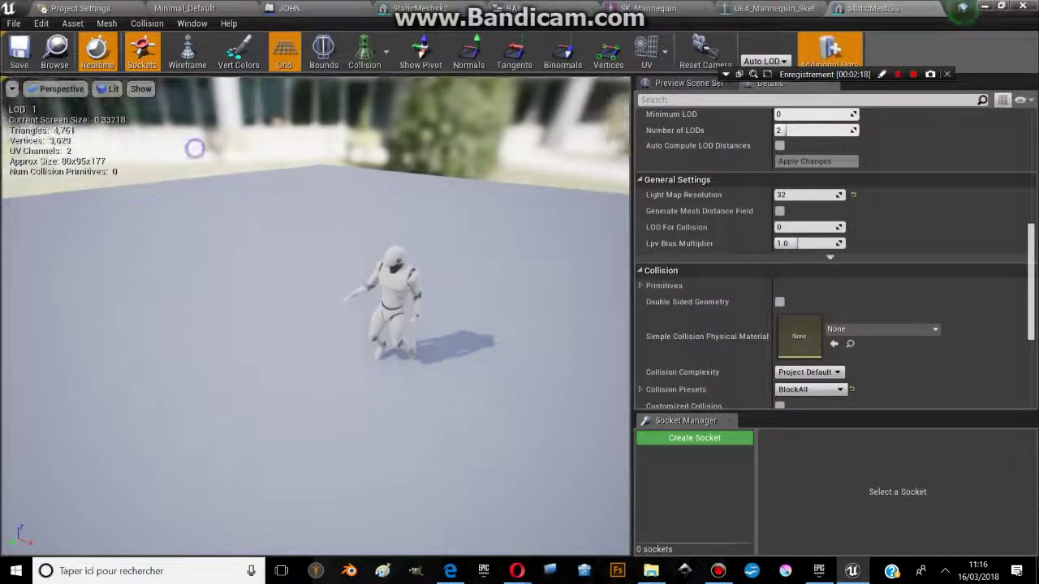
mouse_move(194, 149)
left_mouse_down()
mouse_move(195, 98)
mouse_move(260, 236)
mouse_move(102, 130)
left_mouse_up()
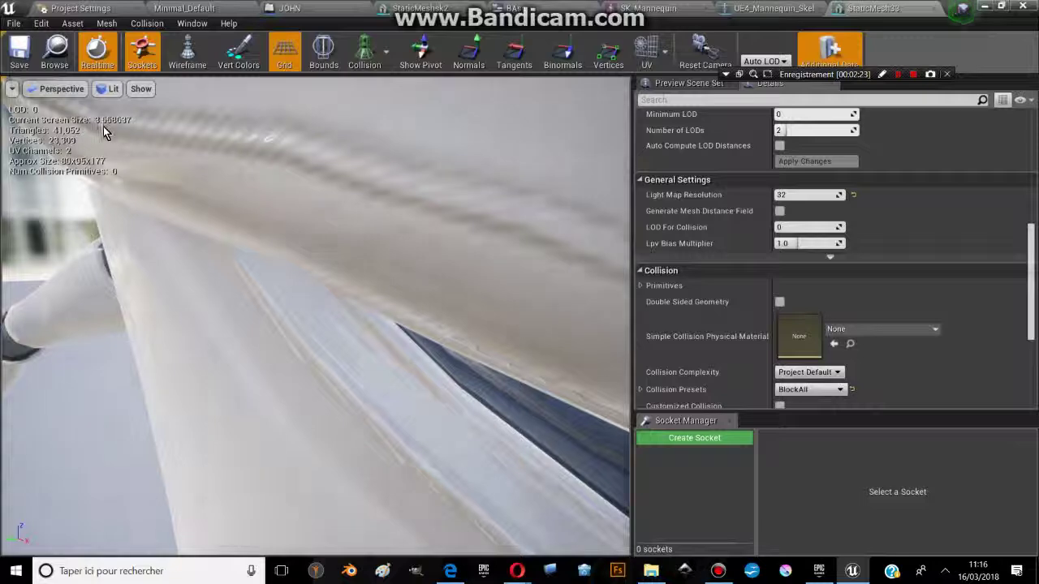
mouse_move(185, 174)
left_mouse_down()
mouse_move(195, 162)
mouse_move(243, 170)
mouse_move(83, 24)
left_mouse_up()
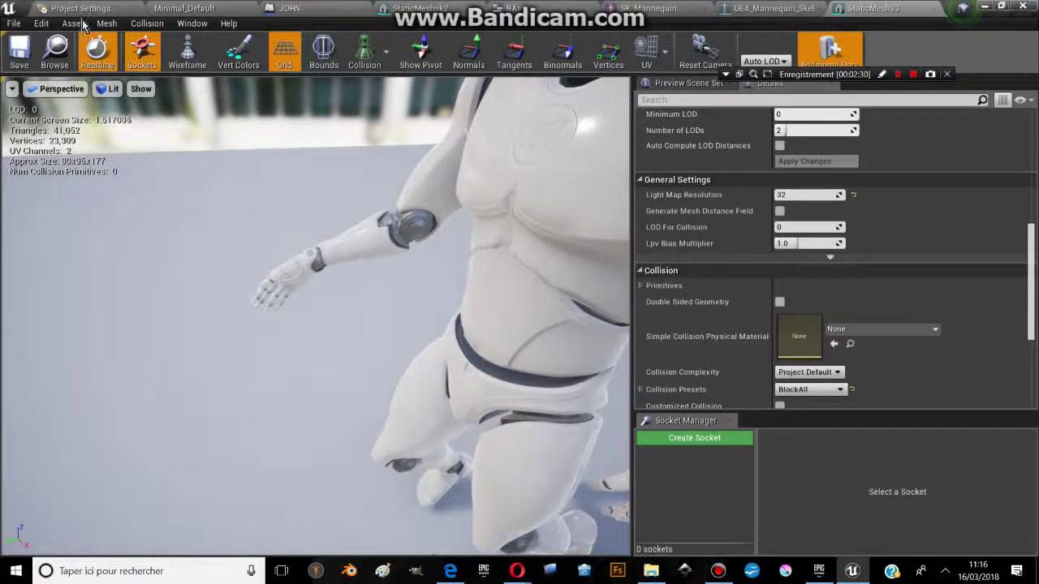
left_click(81, 8)
left_click(179, 8)
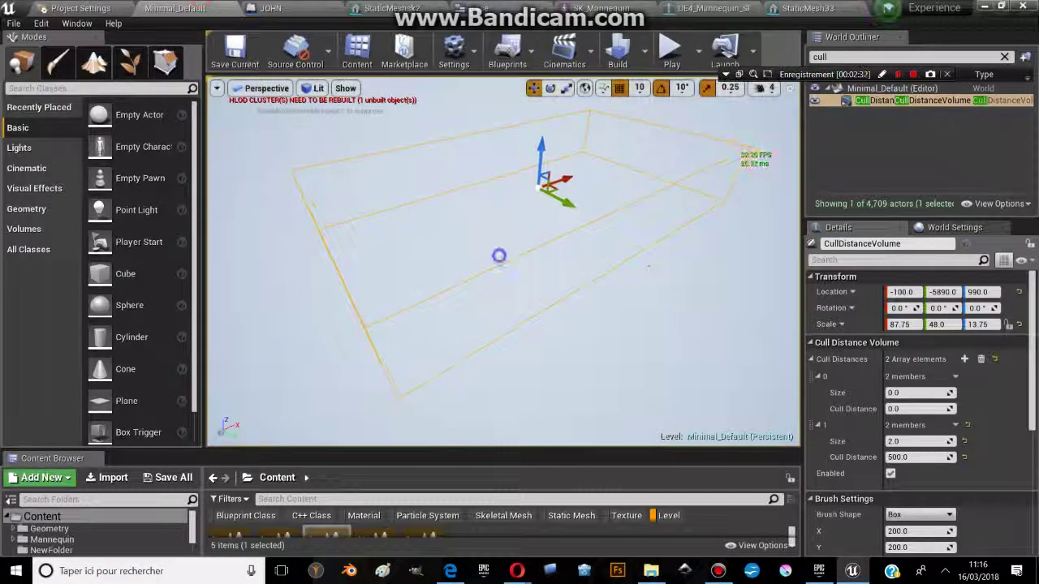
Switch to the StaticMesh33 mesh editor previewing LOD 0 at 41,052 triangles
left_click(821, 11)
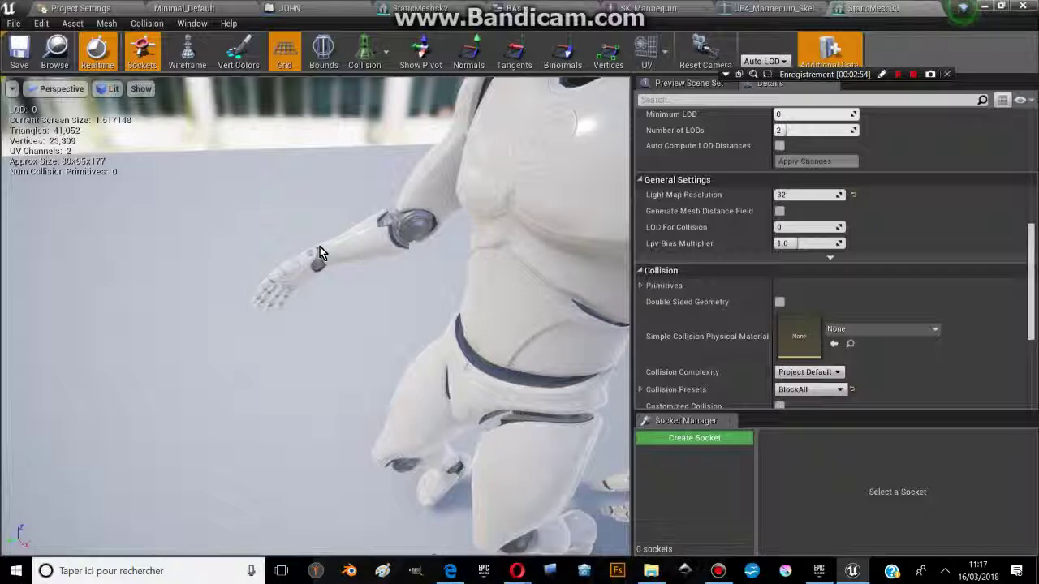
Orbit the mannequin preview, check the skeleton editor, and return to the Minimal_Default level
mouse_move(319, 247)
left_mouse_down()
mouse_move(320, 341)
mouse_move(186, 238)
left_mouse_up()
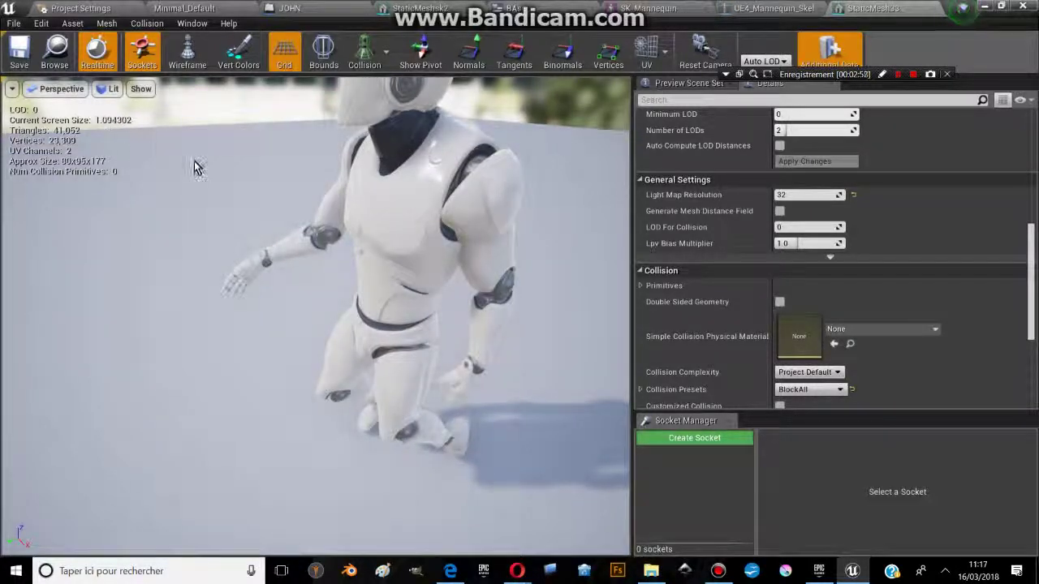
mouse_move(195, 167)
left_mouse_down()
mouse_move(195, 211)
mouse_move(382, 221)
left_mouse_up()
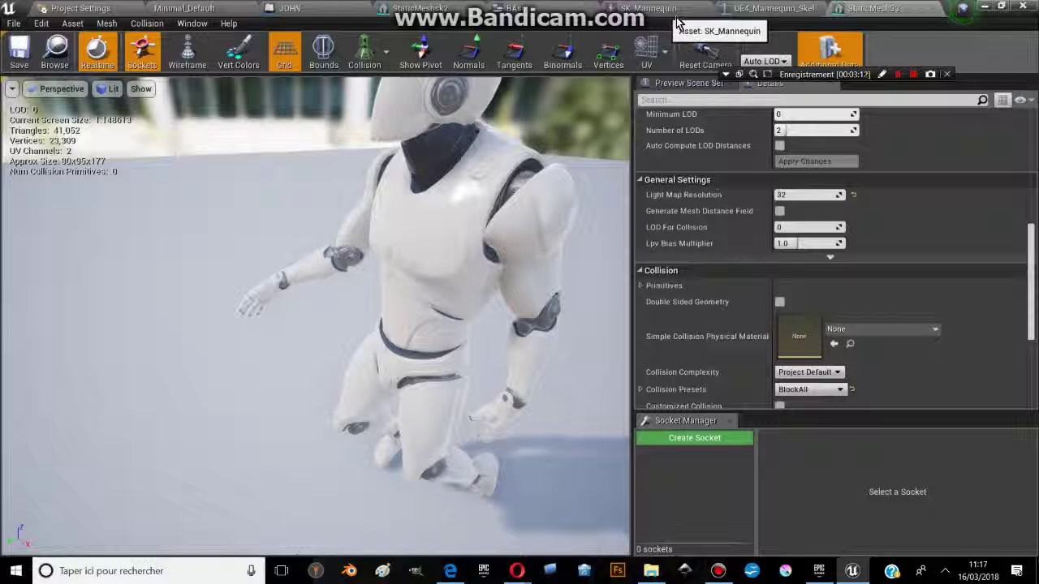
left_click(769, 9)
left_click(57, 11)
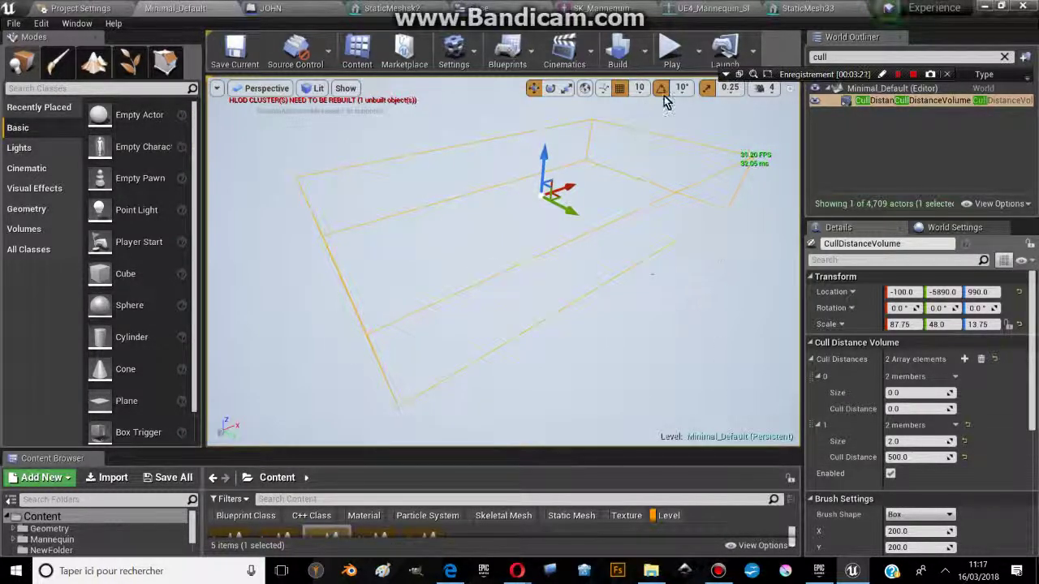
Set the CullDistanceVolume's second entry to Cull Distance 100 and Size 0.5
left_click(910, 457)
type("100")
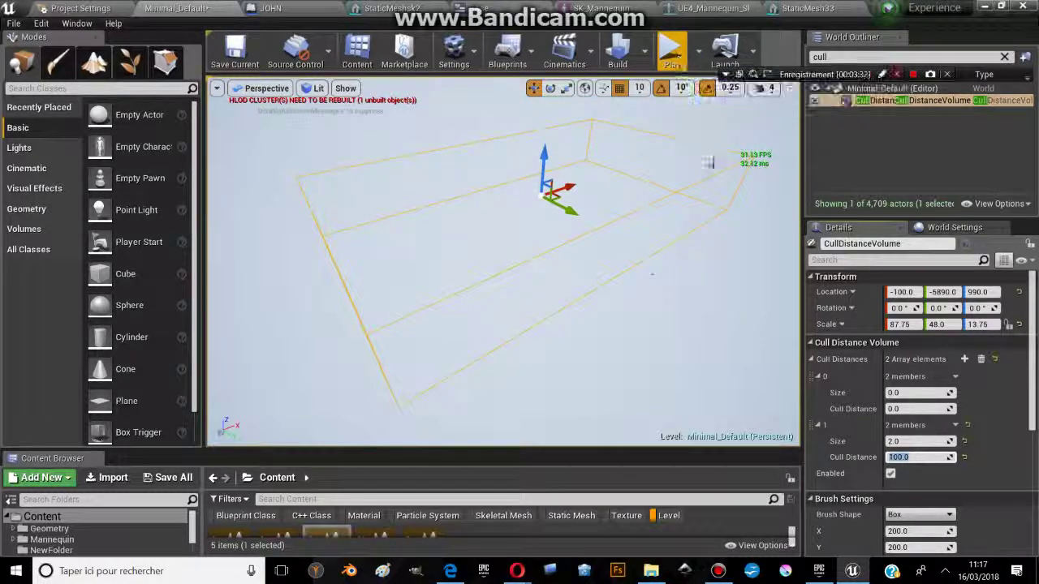
left_click(909, 444)
type("0.5")
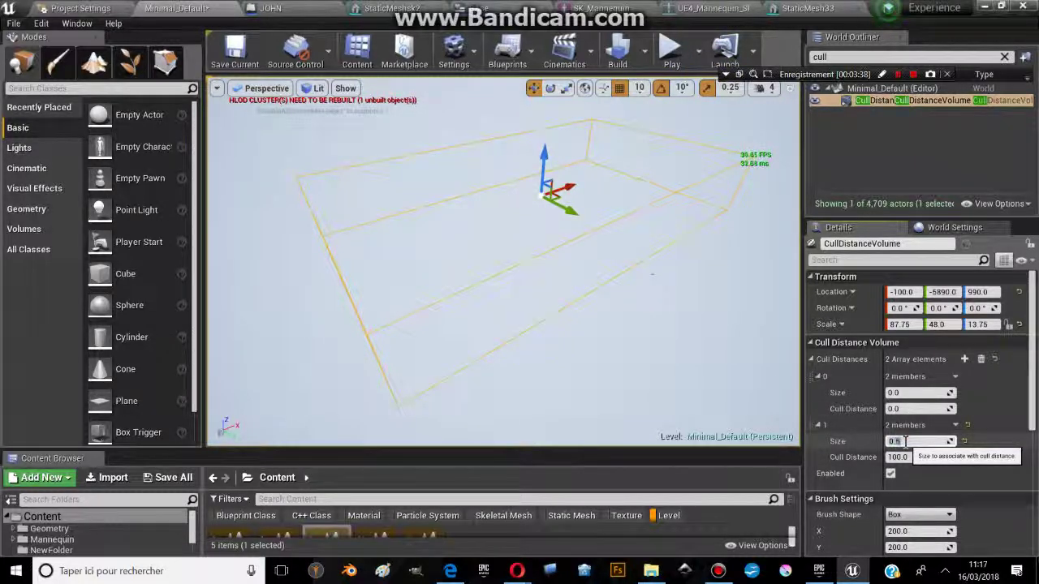
key("Return")
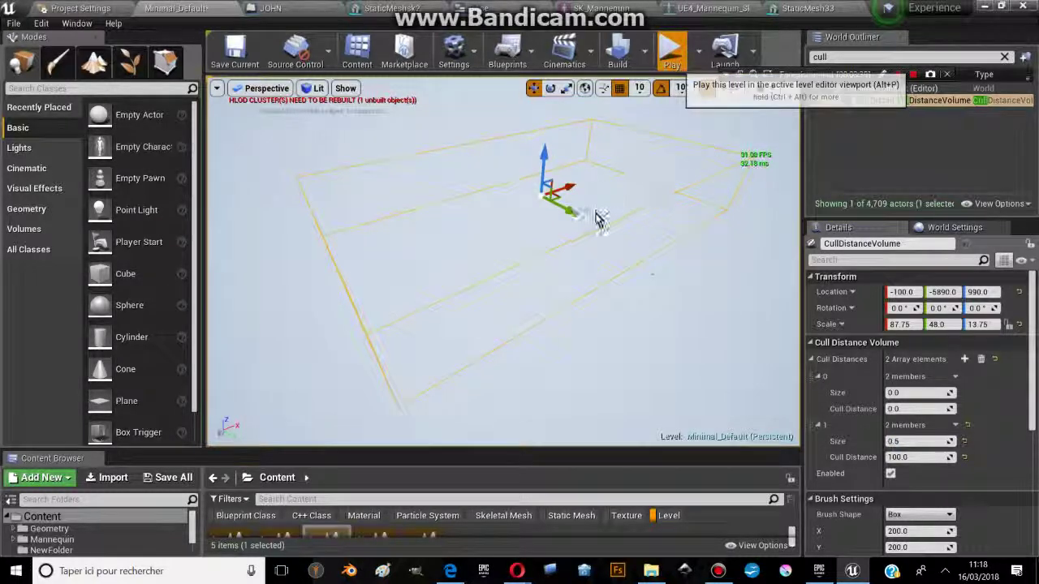
Play-test the level with the new cull settings, stop it, and show World Settings
key("alt+p")
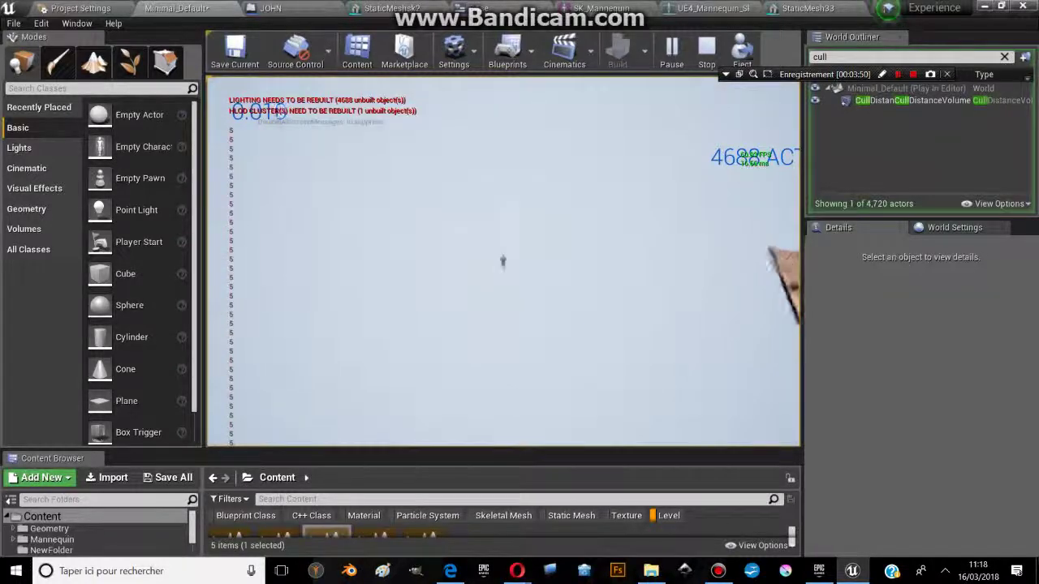
key("Escape")
left_click(954, 228)
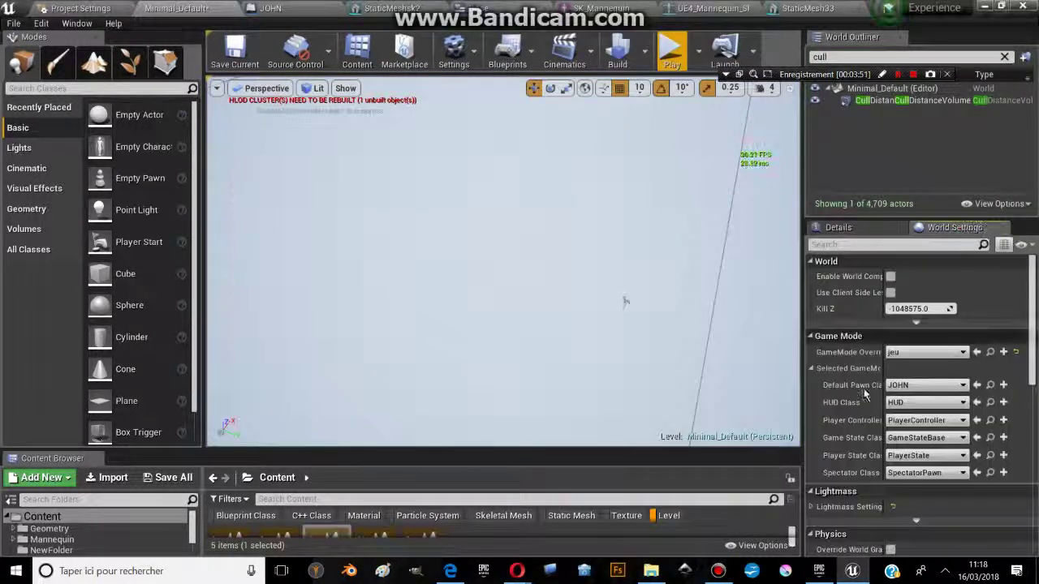
Frame the CullDistanceVolume in the viewport, then return to the StaticMesh33 mesh editor
left_click(862, 102)
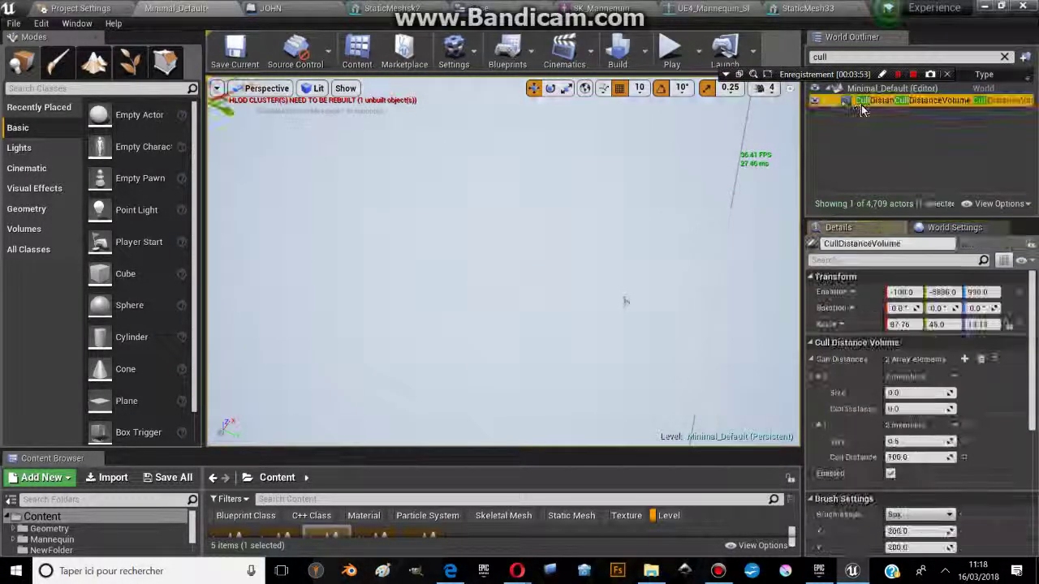
double_click(861, 103)
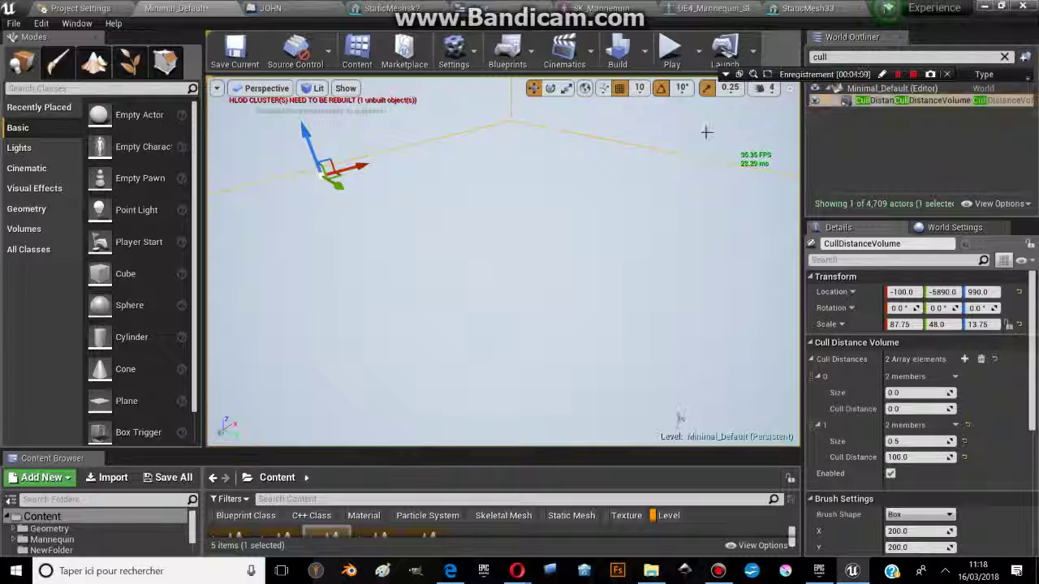
mouse_move(676, 131)
right_mouse_down()
mouse_move(633, 151)
mouse_move(641, 146)
right_mouse_up()
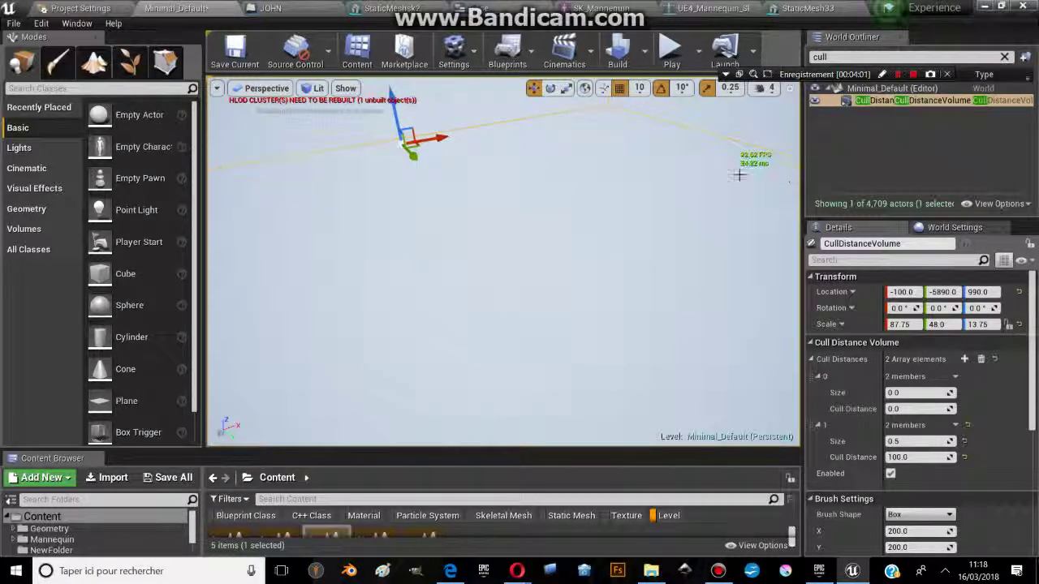
left_click(800, 8)
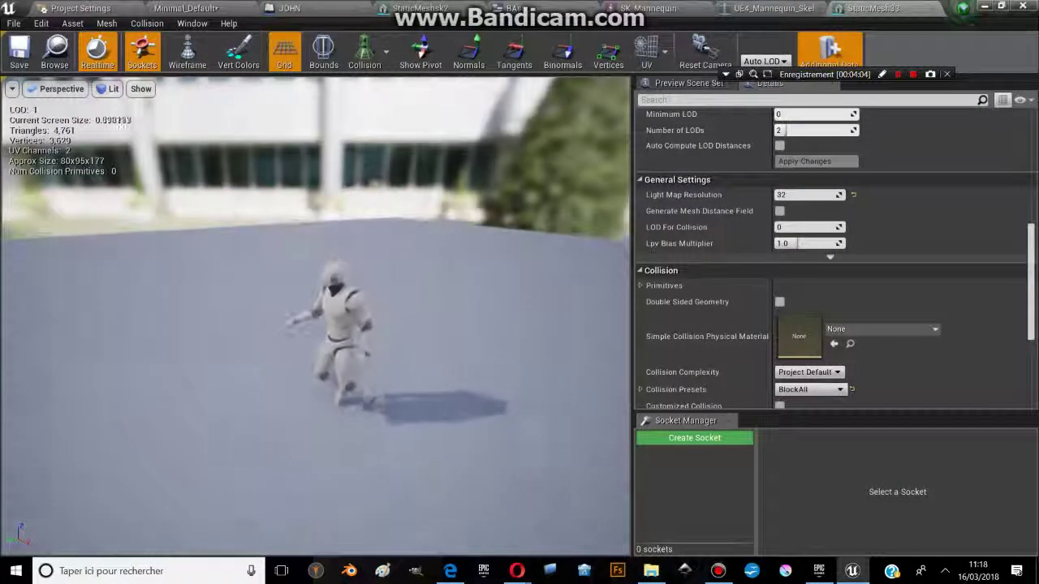
Pull the mannequin preview back until it shows LOD 1, then return to the Minimal_Default level
left_click_drag(329, 226, 329, 226)
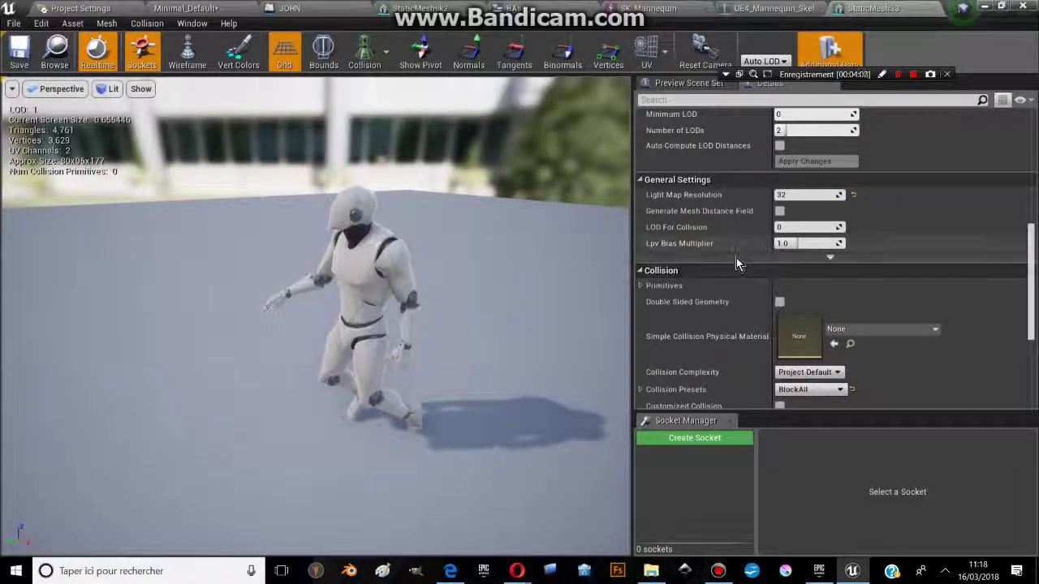
scroll(798, 237, "up", 2)
scroll(819, 227, "up", 3)
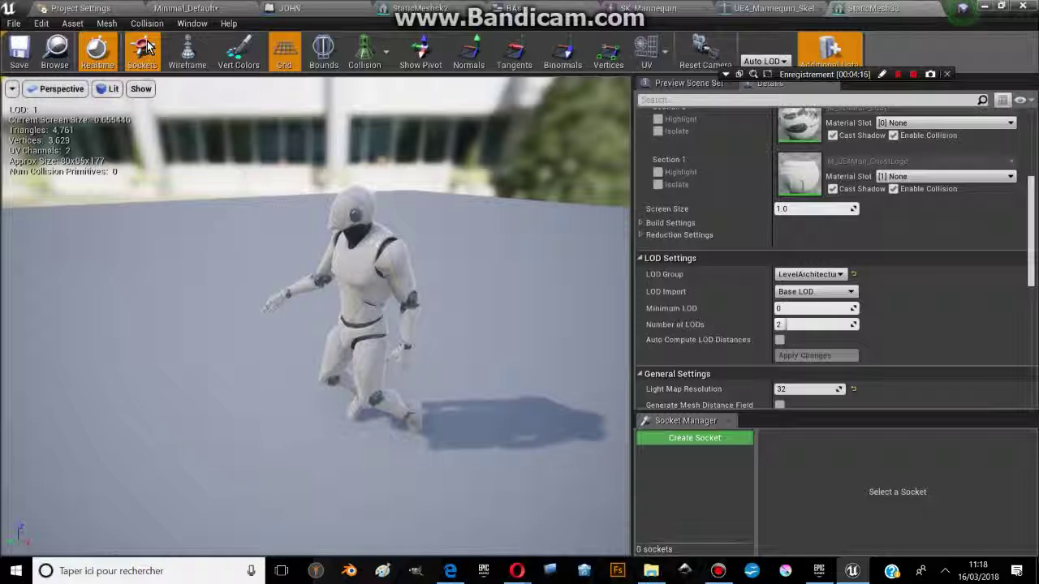
left_click(185, 10)
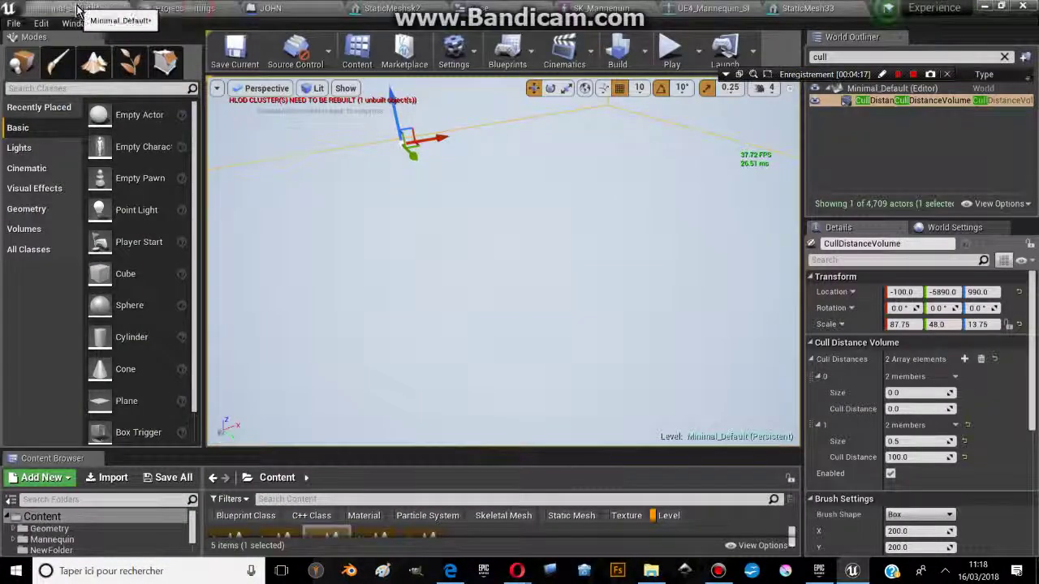